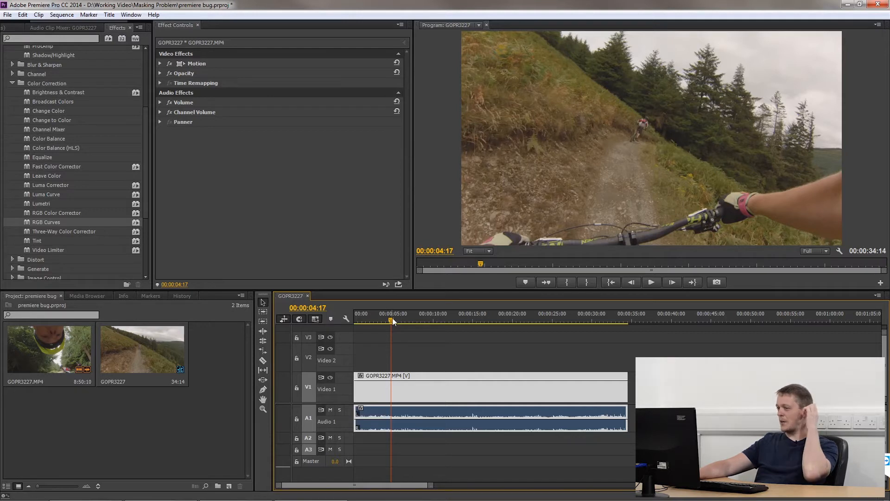
Apply the Channel Mixer effect to the GOPR3227.MP4 clip and turn on its Monochrome option.
left_click(314, 239)
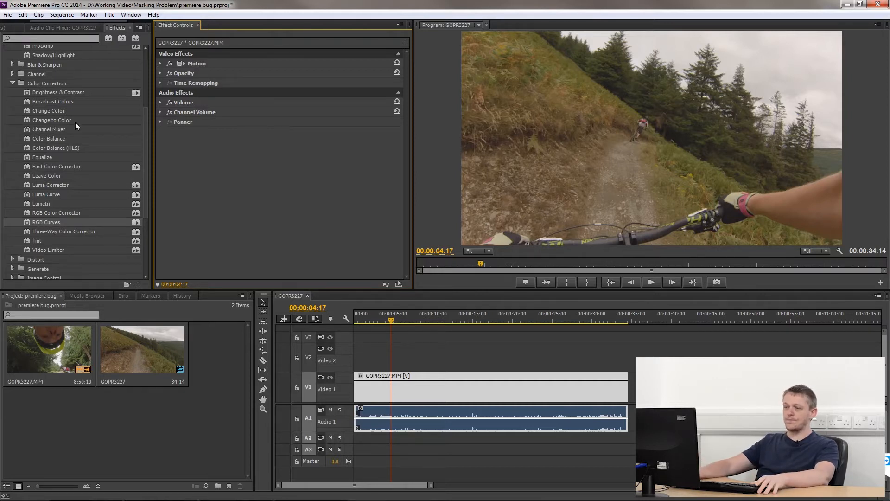
left_click(59, 130)
left_click_drag(71, 131, 329, 248)
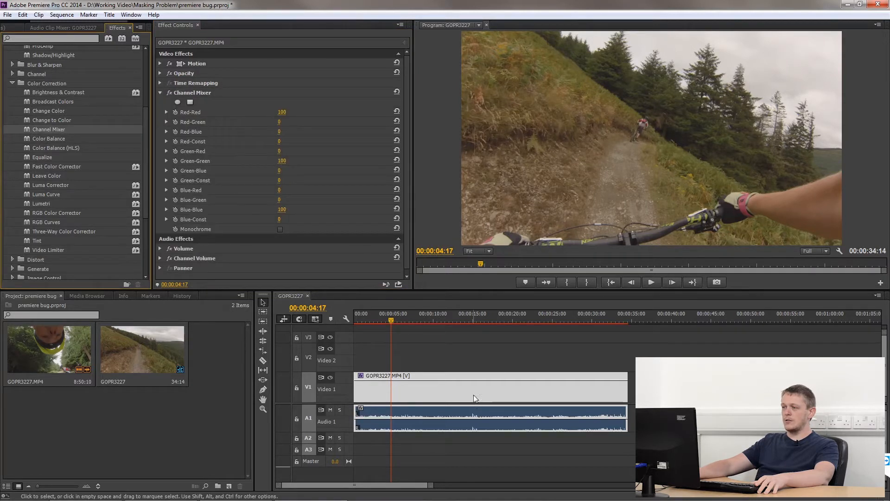
left_click(281, 229)
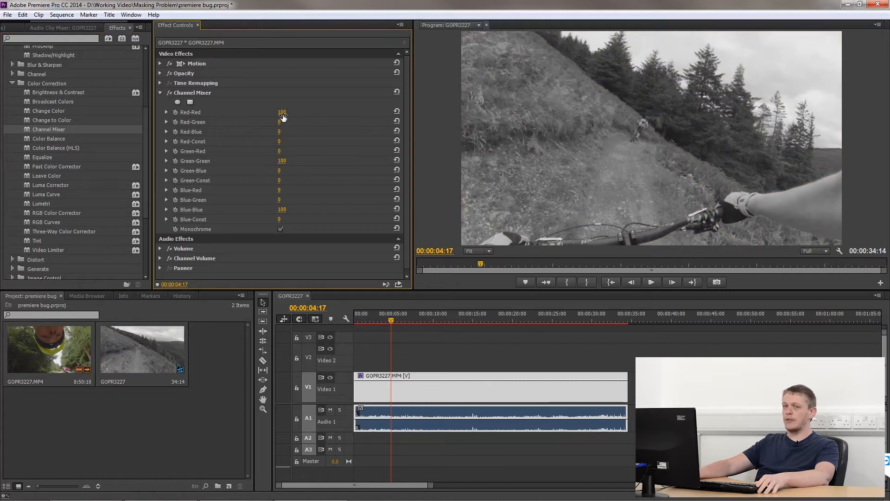
Set the Channel Mixer's Red-Red to 22, Red-Green to 114 and Red-Blue to -9.
left_click_drag(282, 115, 327, 122)
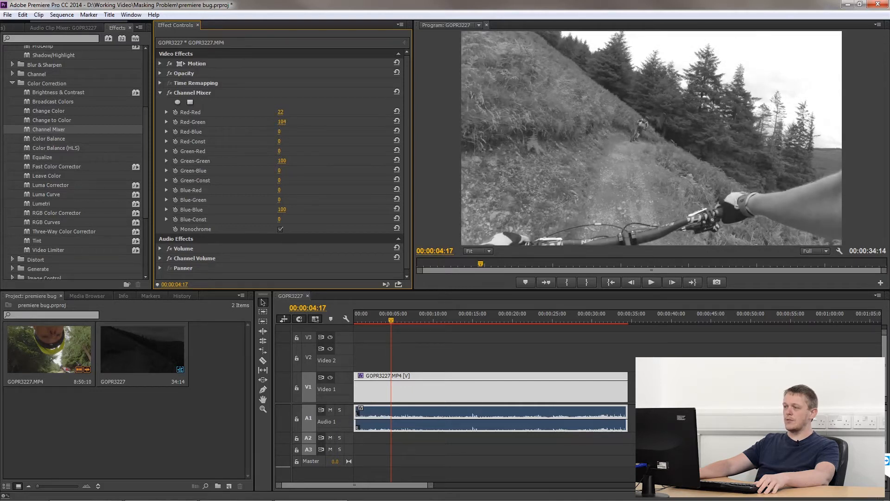
left_click_drag(329, 122, 331, 122)
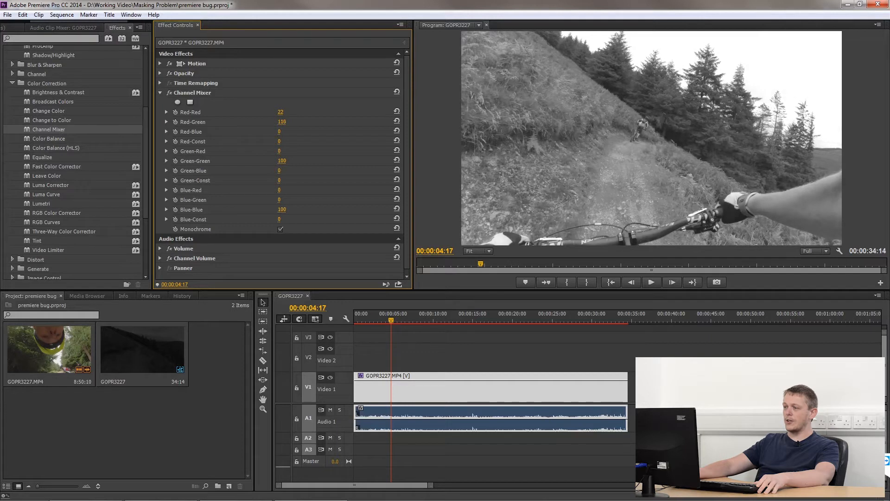
left_click_drag(330, 121, 332, 121)
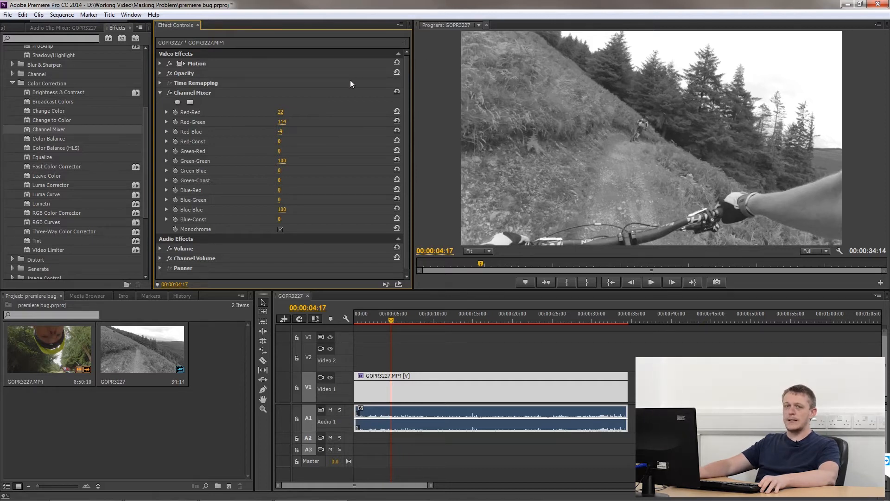
Add a four-point mask to the Channel Mixer and pull its corners just outside the frame's corners to cover the whole picture.
left_click(188, 103)
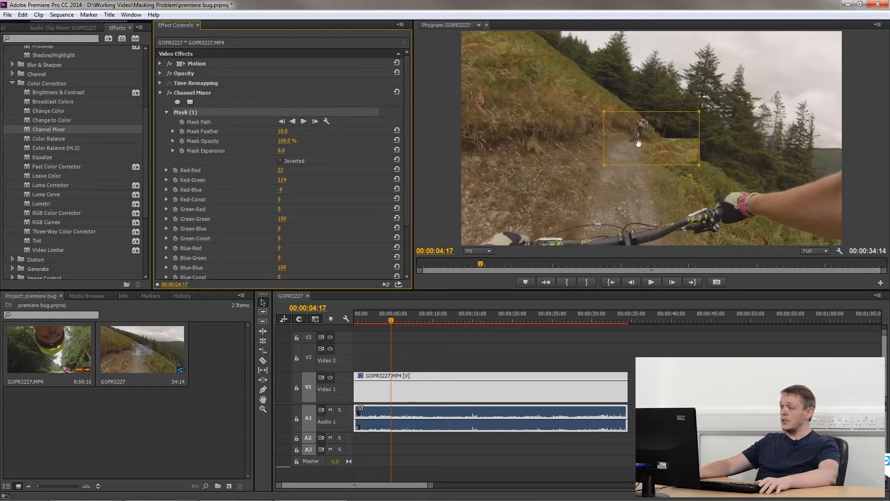
left_click_drag(603, 112, 455, 26)
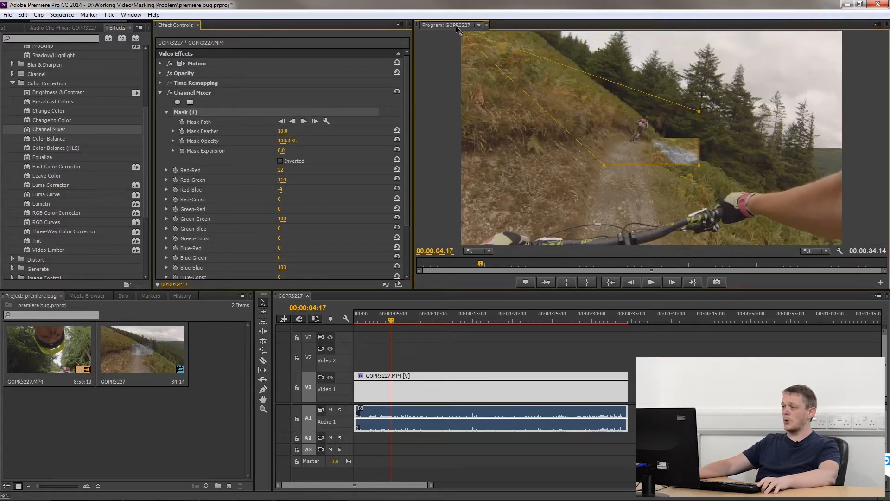
left_click_drag(604, 165, 455, 256)
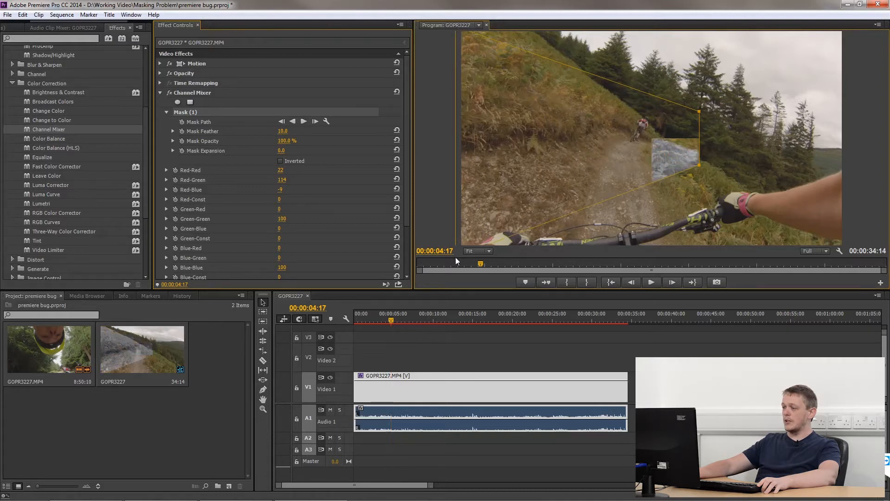
left_click_drag(699, 112, 858, 27)
left_click_drag(699, 165, 847, 262)
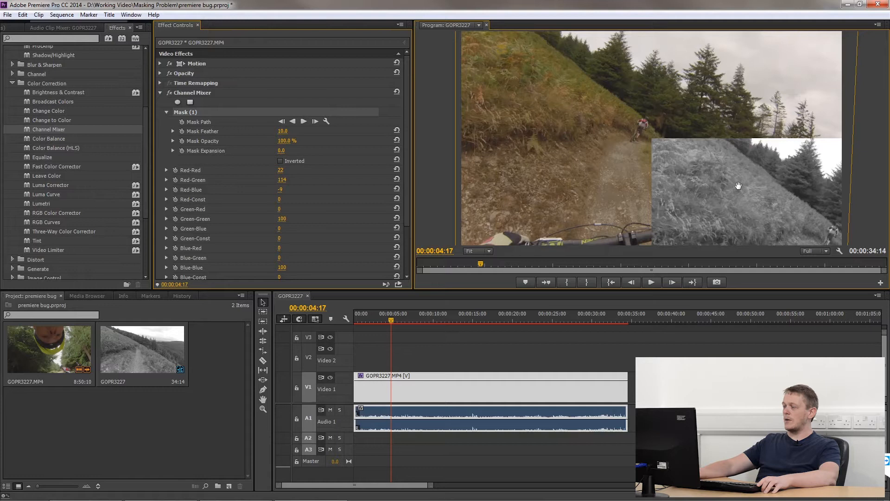
Set the Channel Mixer mask's opacity to 73% and scrub through the clip to check the masked area.
mouse_move(400, 319)
left_mouse_down()
mouse_move(414, 319)
mouse_move(395, 321)
left_mouse_up()
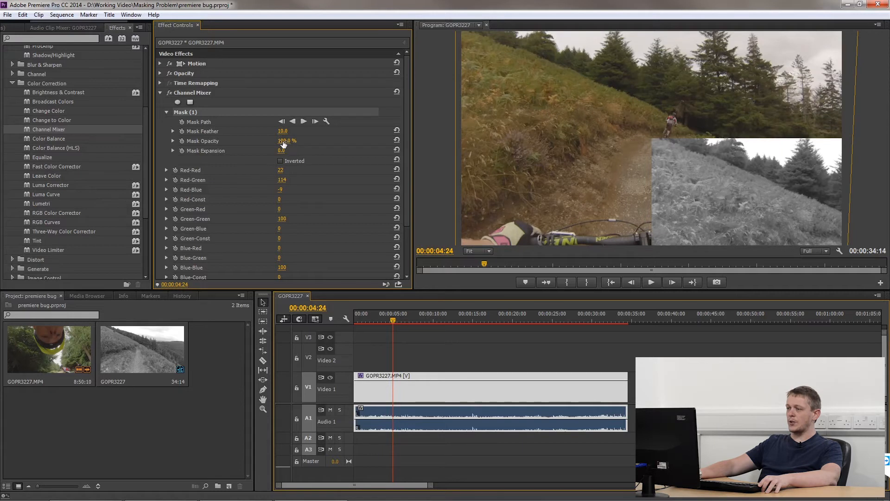
left_click_drag(286, 141, 266, 141)
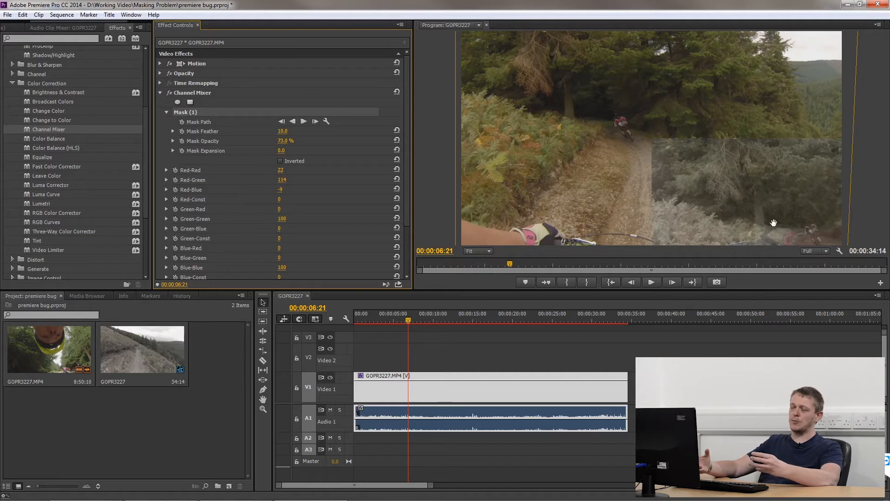
left_click(409, 323)
mouse_move(409, 321)
left_mouse_down()
mouse_move(429, 319)
mouse_move(420, 316)
left_mouse_up()
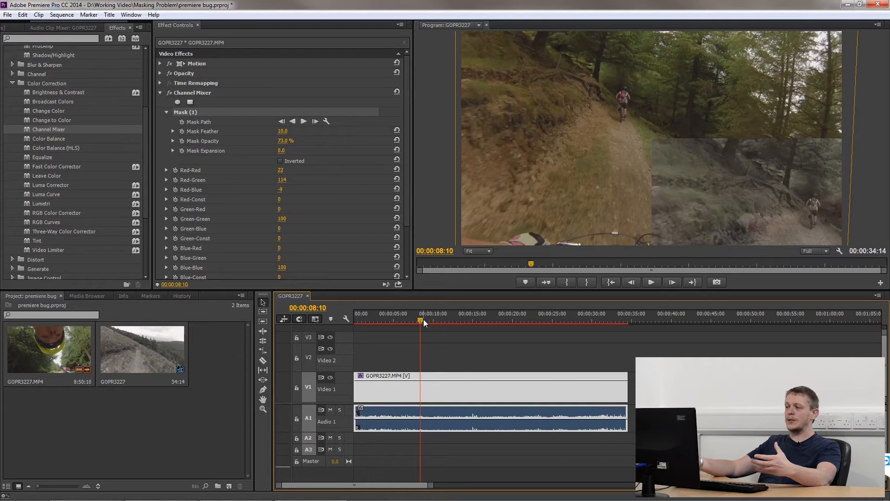
mouse_move(424, 319)
left_mouse_down()
mouse_move(439, 318)
mouse_move(422, 319)
left_mouse_up()
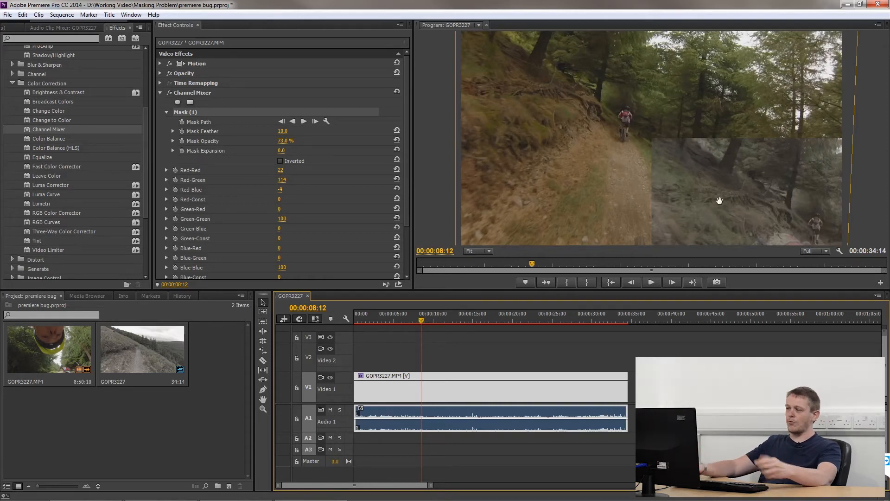
mouse_move(422, 319)
left_mouse_down()
mouse_move(441, 318)
mouse_move(432, 318)
left_mouse_up()
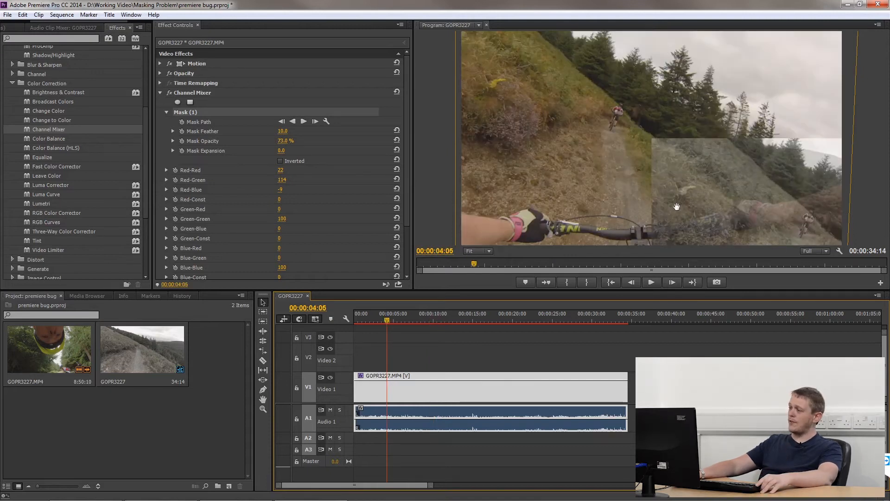
Try shifting the mask within the frame, and delete the Channel Mixer effect from the clip.
left_click(571, 143)
left_click_drag(572, 149, 647, 205)
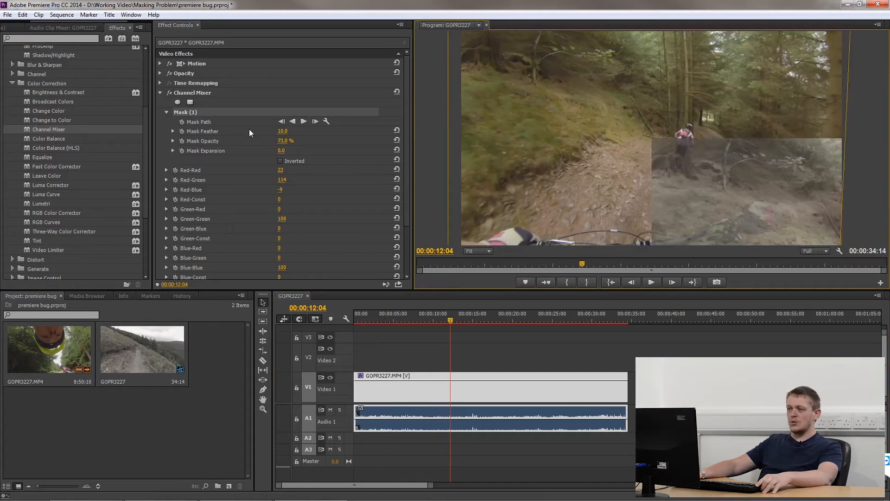
left_click(212, 94)
key("Delete")
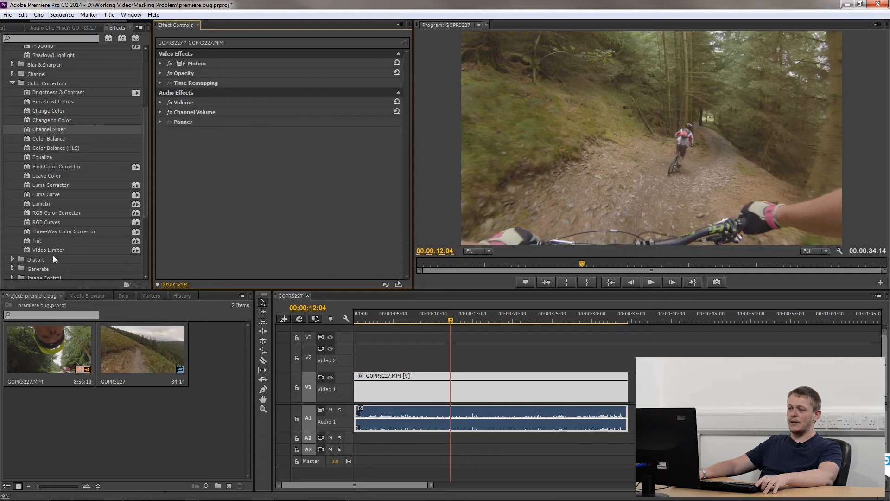
Apply the Three-Way Color Corrector to the clip and set its Master Saturation to 0.
left_click_drag(57, 232, 346, 179)
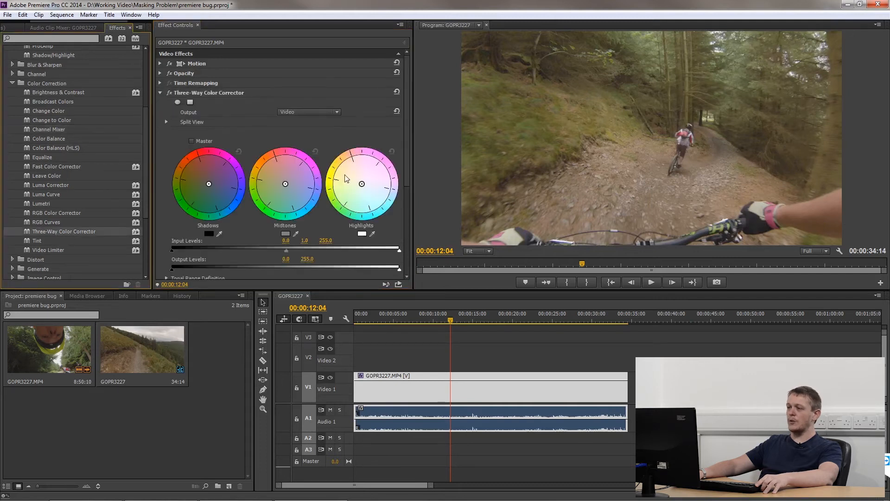
scroll(409, 126, "down", 4)
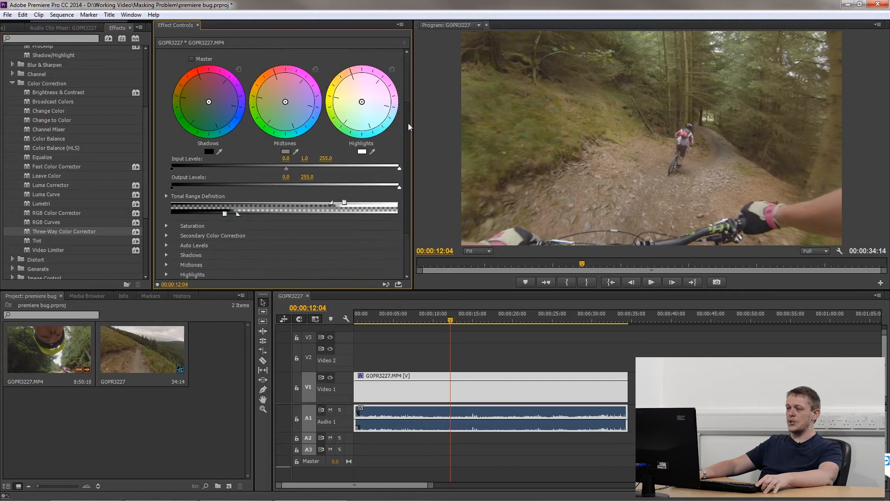
left_click(166, 226)
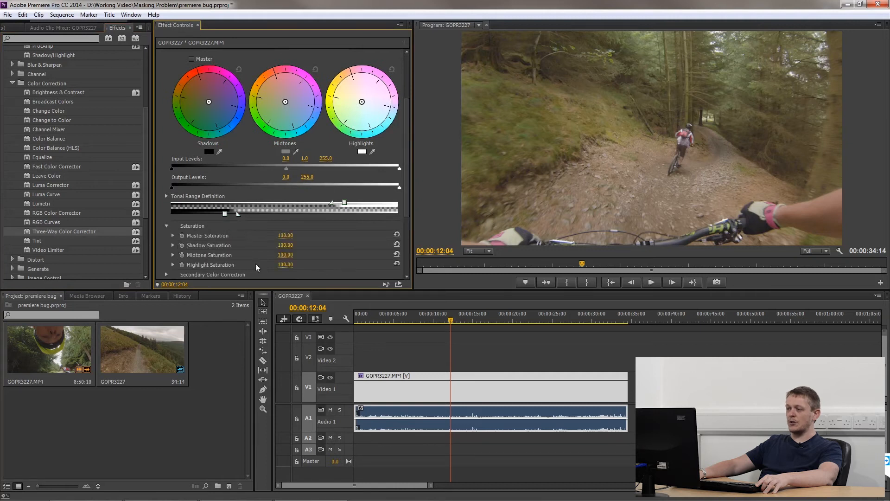
left_click_drag(285, 235, 250, 274)
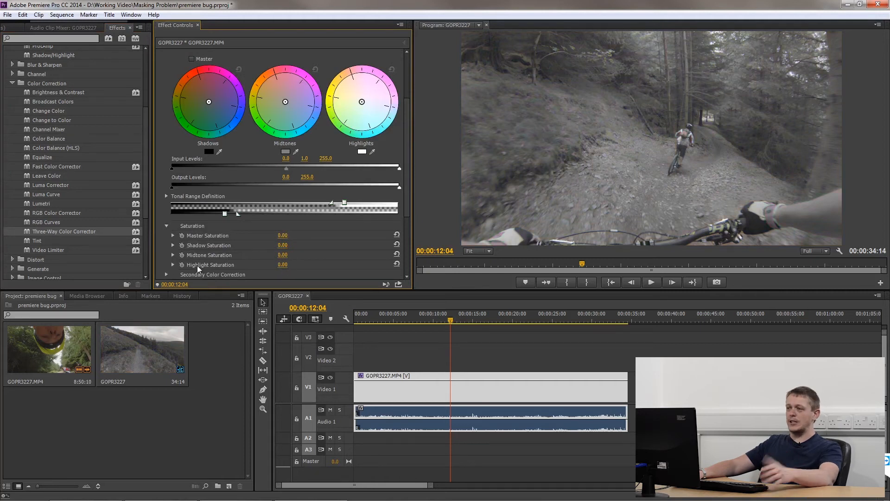
Add a four-point mask to the Three-Way Color Corrector and stretch its corners to enclose the whole frame.
scroll(259, 134, "up", 3)
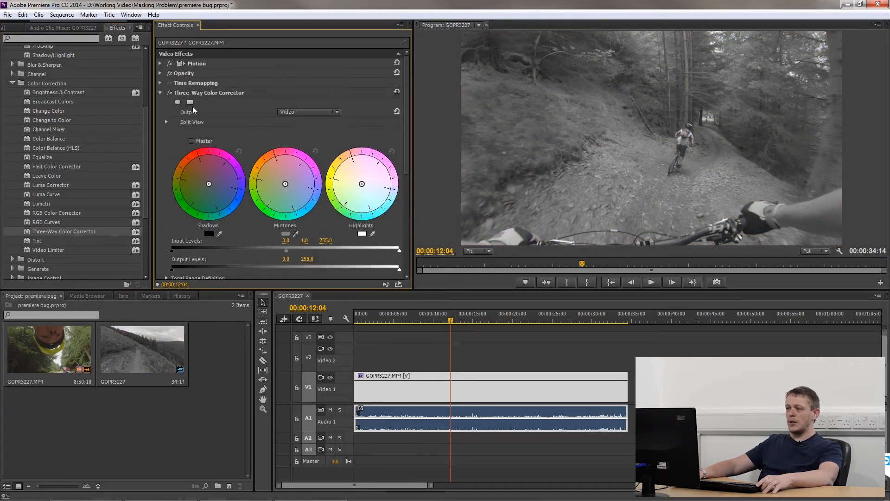
left_click(190, 102)
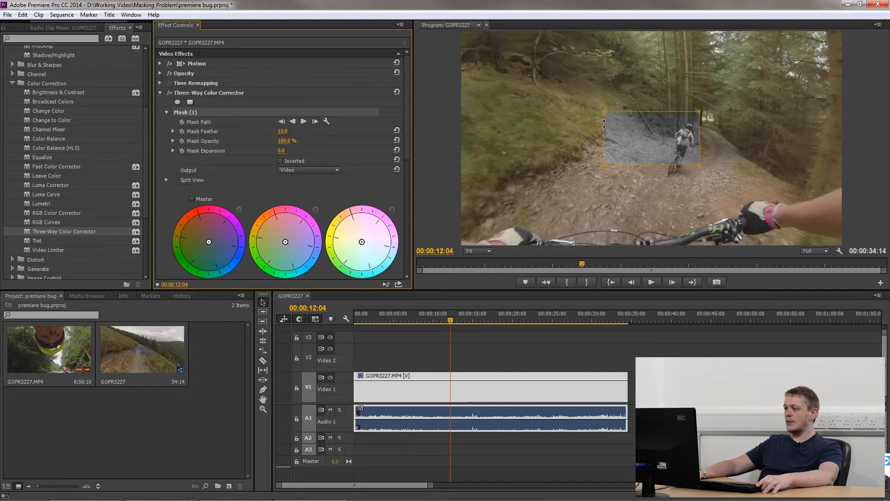
left_click_drag(605, 112, 460, 32)
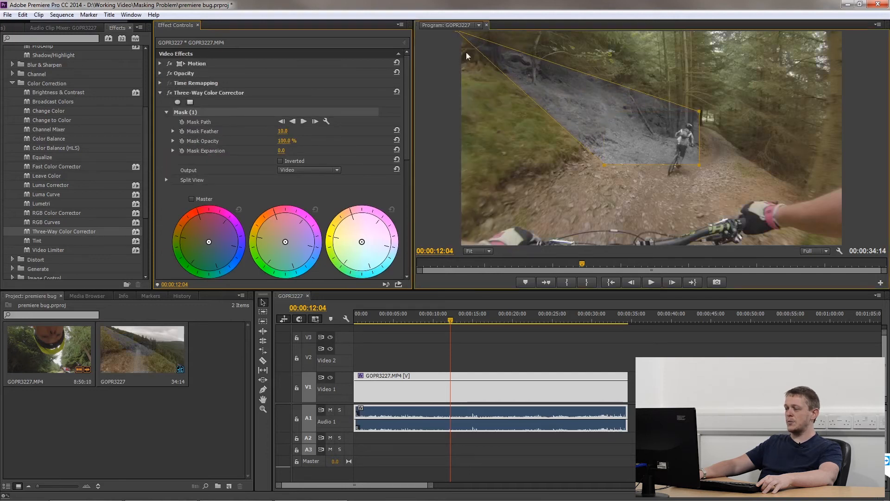
left_click_drag(605, 166, 457, 246)
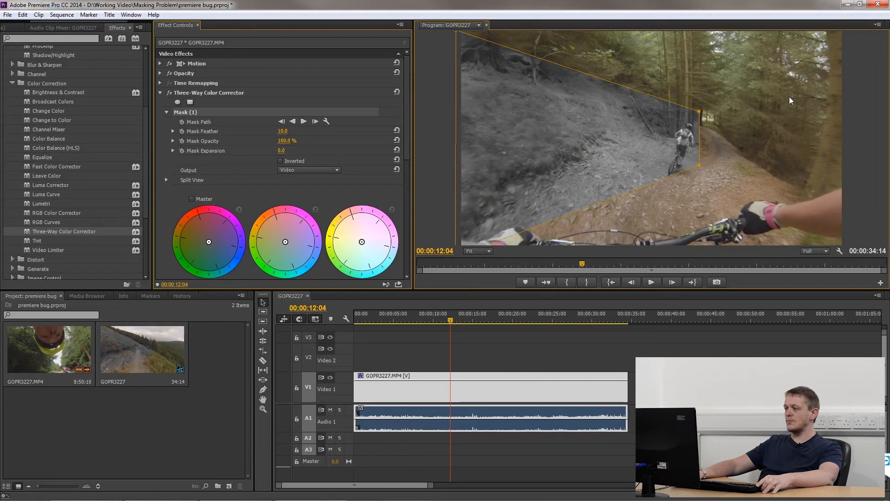
left_click_drag(700, 112, 855, 28)
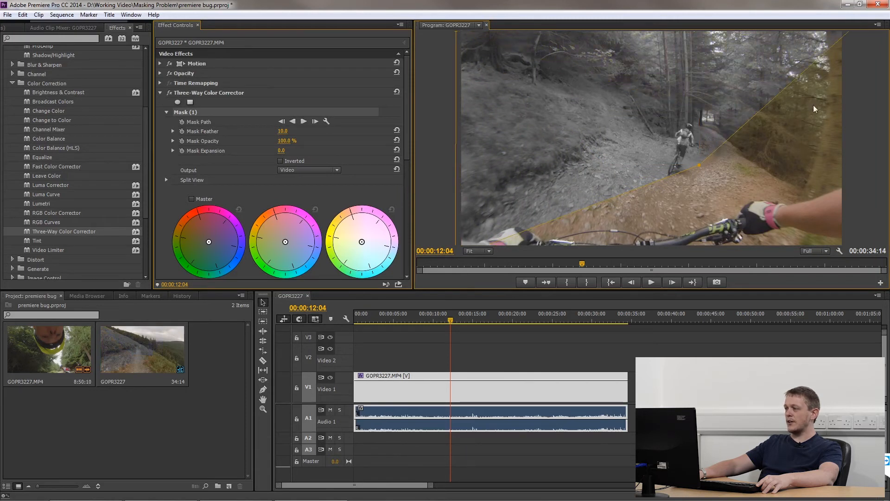
left_click_drag(700, 167, 853, 245)
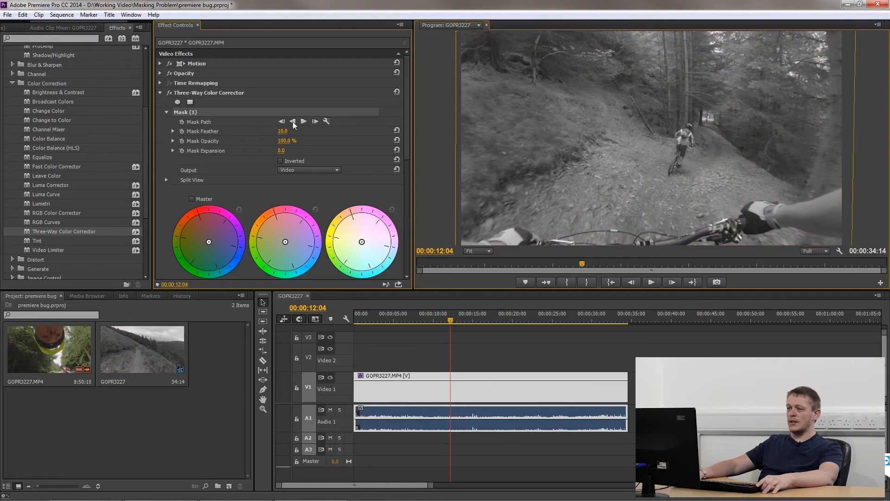
Lower the Three-Way Color Corrector mask's opacity, and delete the effect from the clip.
left_click_drag(284, 141, 272, 140)
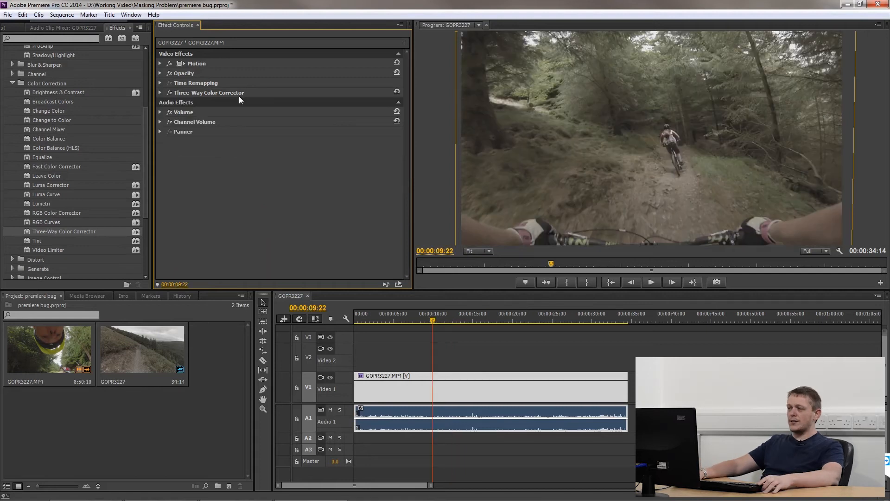
left_click(240, 94)
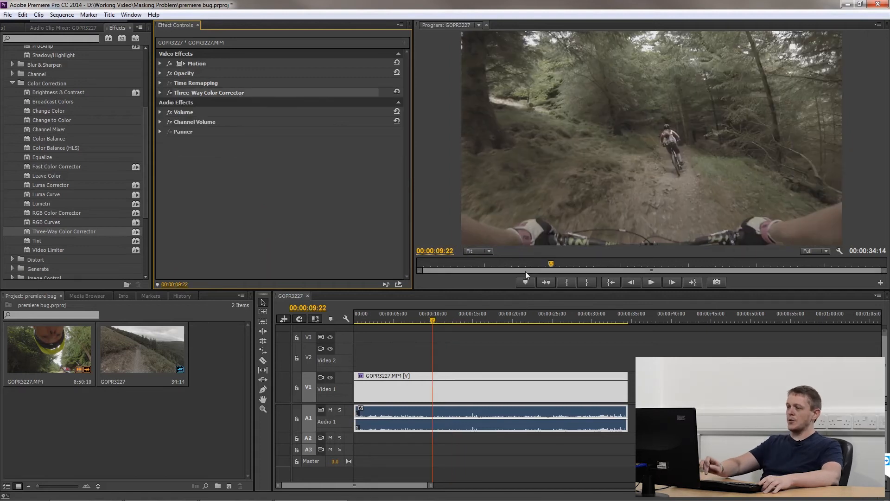
key("Delete")
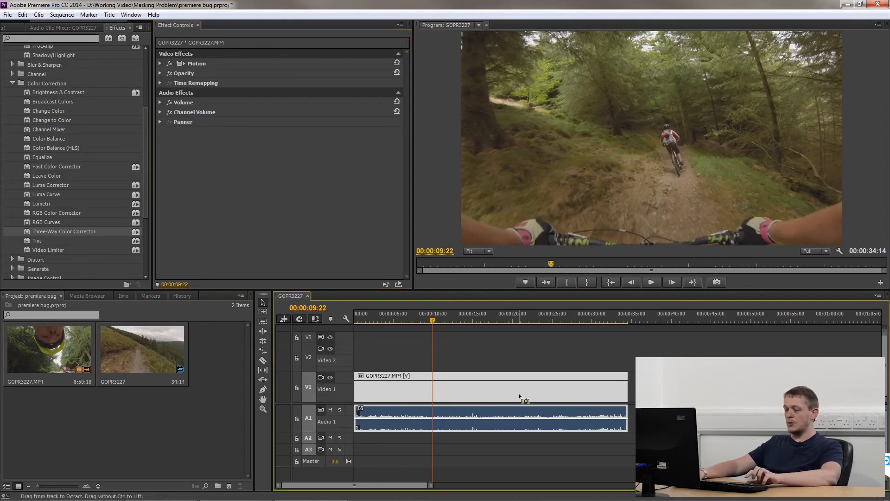
Paste a copy of the GOPR3227.MP4 clip into the sequence at 00:00:38:22, leaving a gap after the original.
left_click(662, 317)
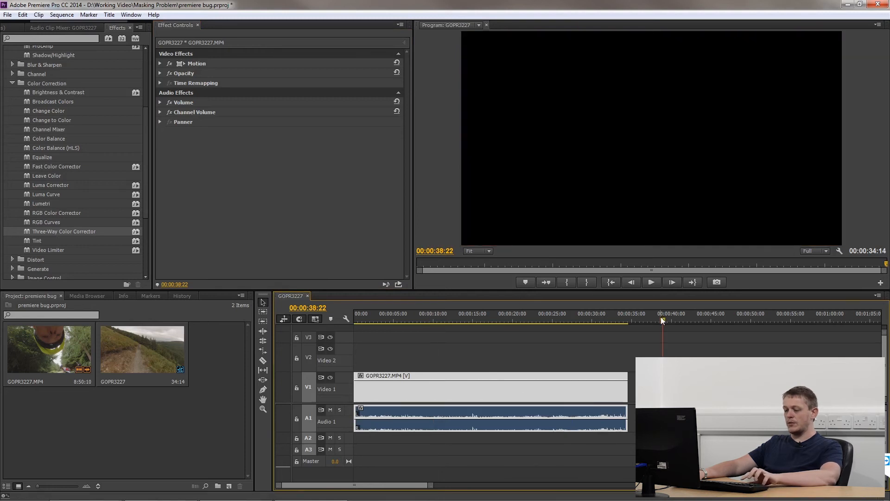
key("ctrl+v")
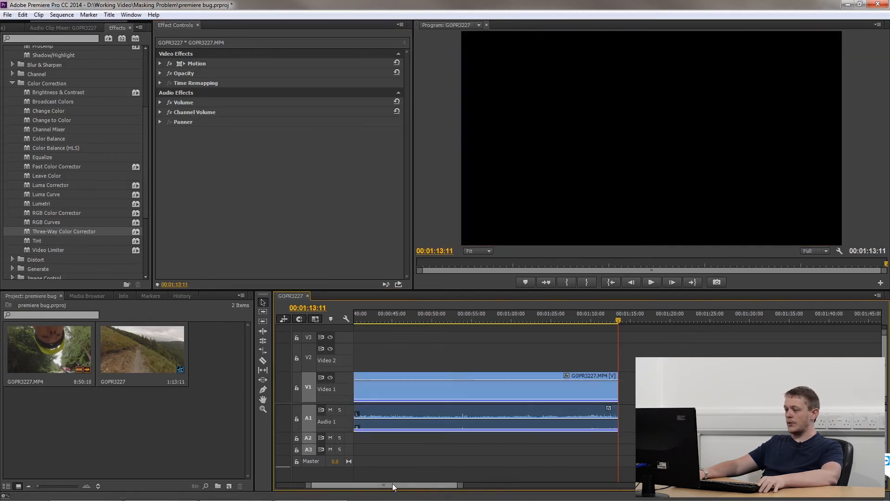
left_click_drag(392, 484, 311, 476)
Unlink the pasted clip, delete its audio, and move its video onto Video 2 directly above the original clip.
right_click(768, 387)
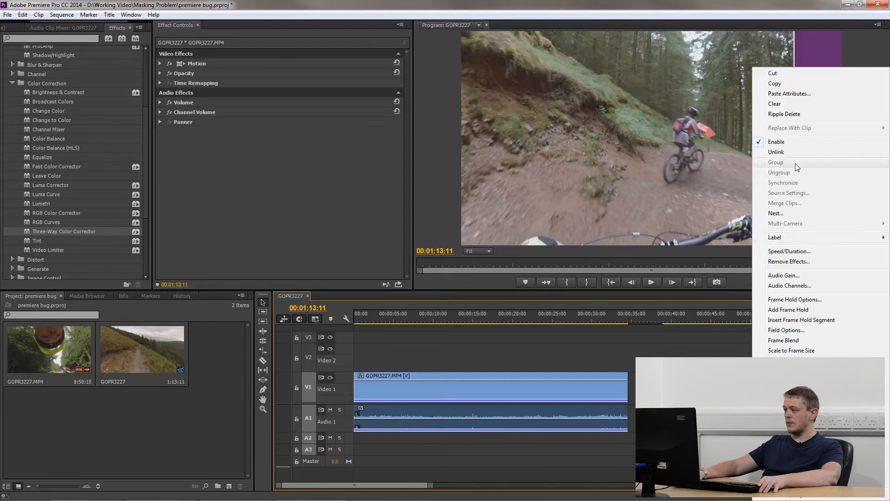
left_click(783, 153)
left_click(709, 418)
left_click_drag(379, 388, 380, 360)
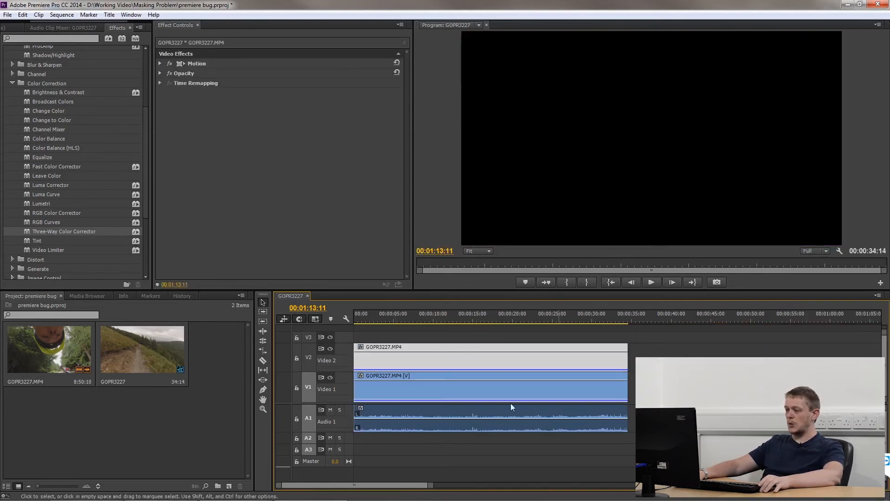
Position the playhead at 00:00:03:08 and apply the Channel Mixer effect to the GOPR3227.MP4 clip on Video 2.
left_click(468, 382)
left_click(438, 320)
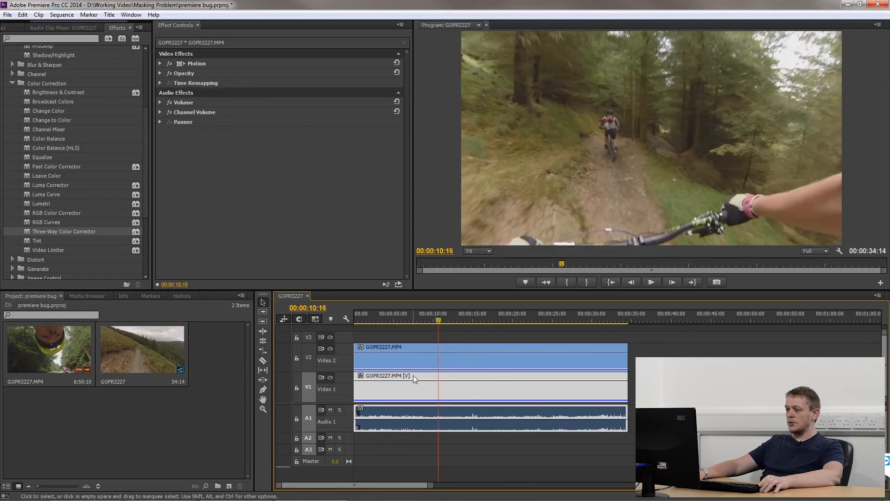
left_click(460, 365)
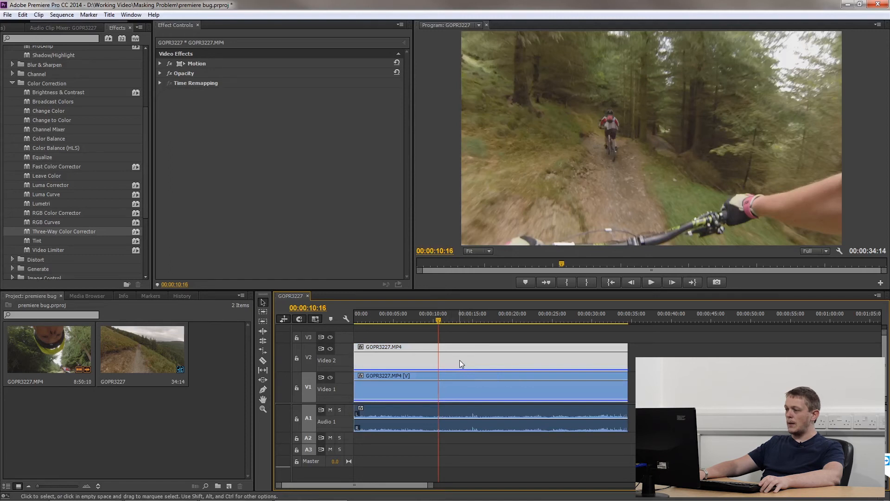
left_click(380, 317)
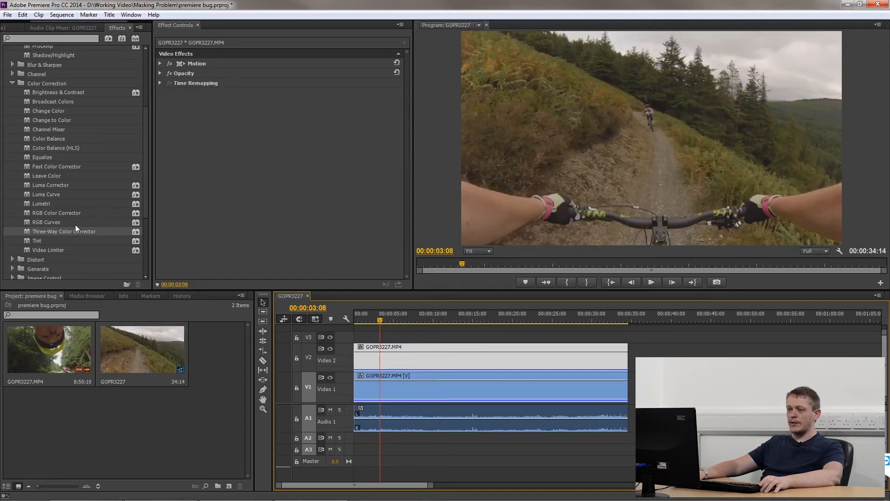
left_click_drag(56, 131, 262, 149)
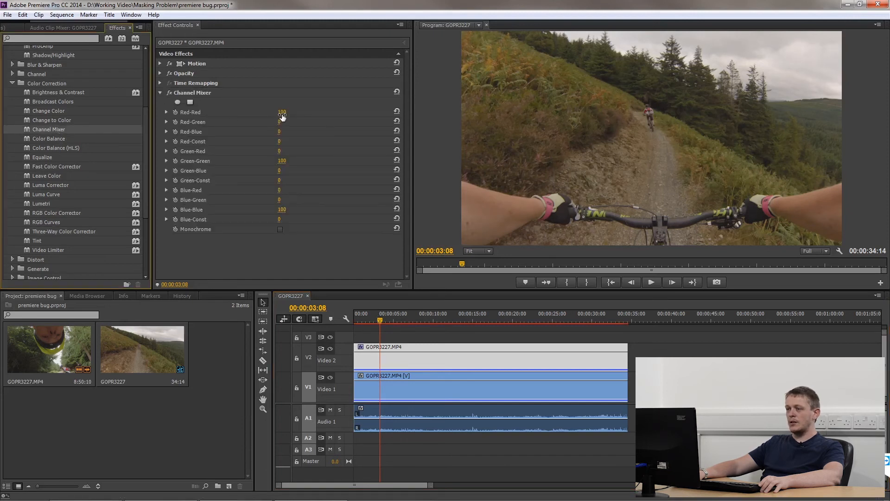
Make the Channel Mixer monochrome and set Red-Red to 16, Red-Green to 117 and Red-Blue to -6.
left_click(280, 230)
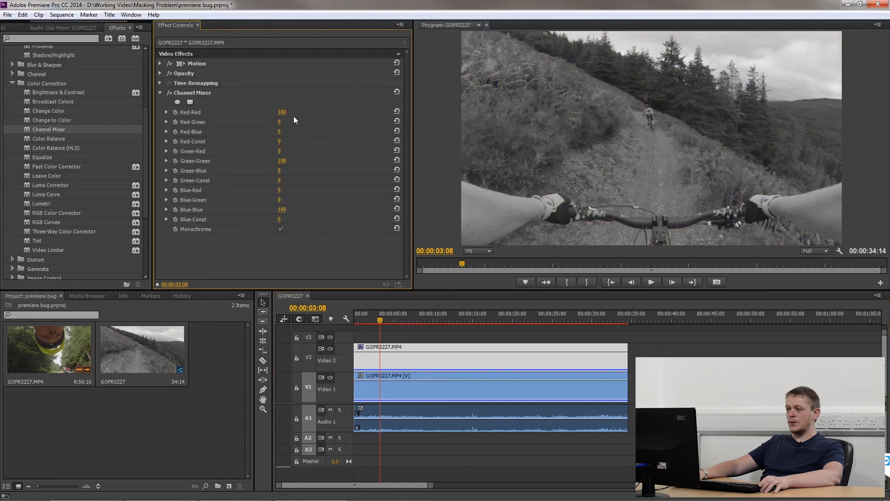
left_click_drag(282, 112, 335, 122)
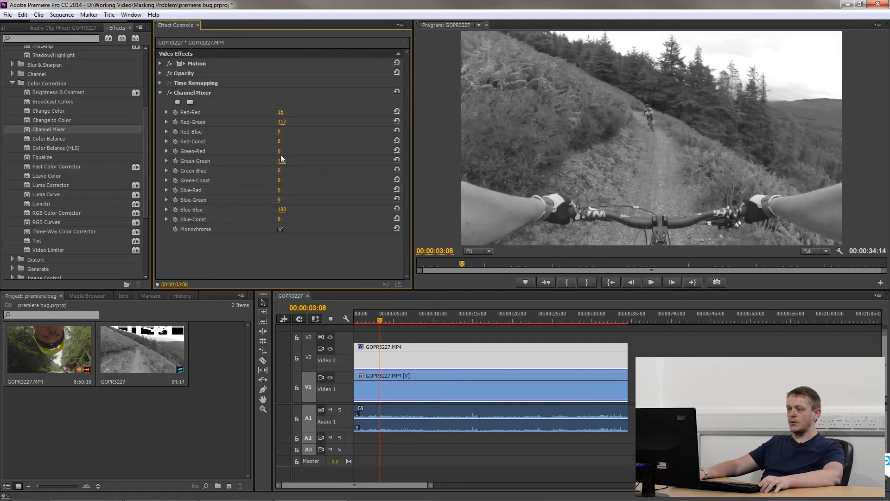
left_click_drag(278, 132, 274, 132)
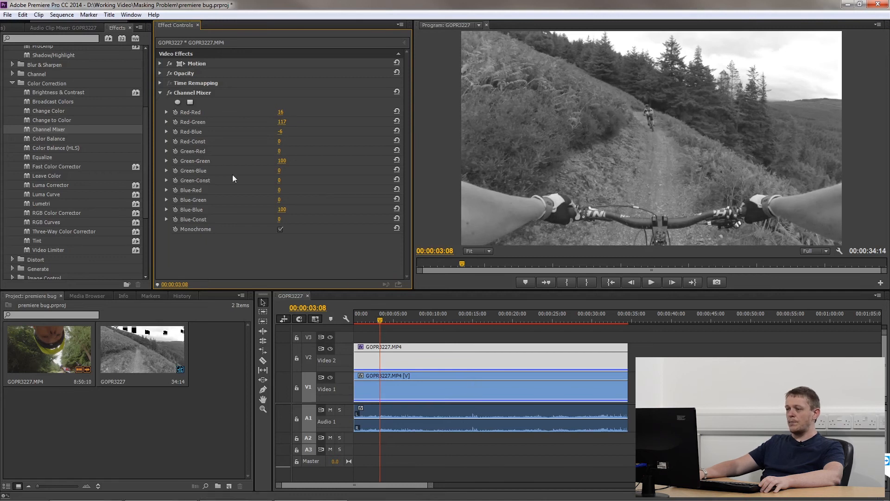
Lower the Video 2 clip's opacity to 49% and check the blended result at 00:00:08:20.
left_click(159, 93)
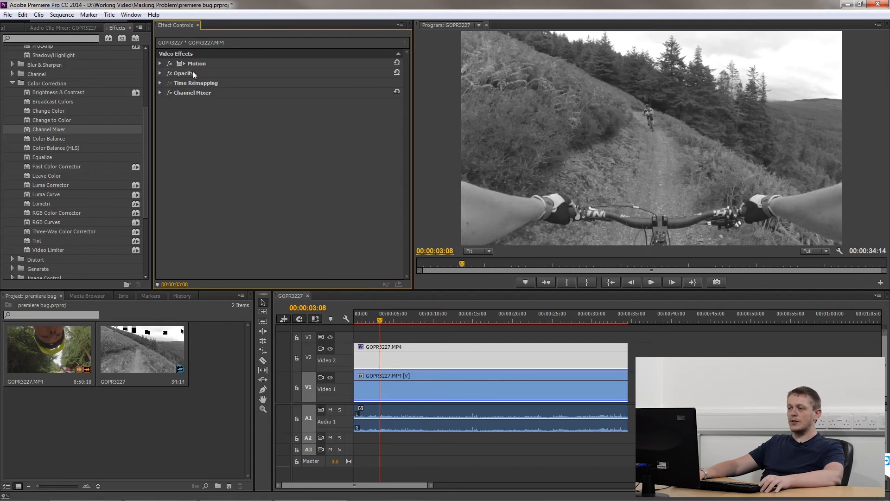
left_click(160, 74)
left_click_drag(286, 93, 272, 92)
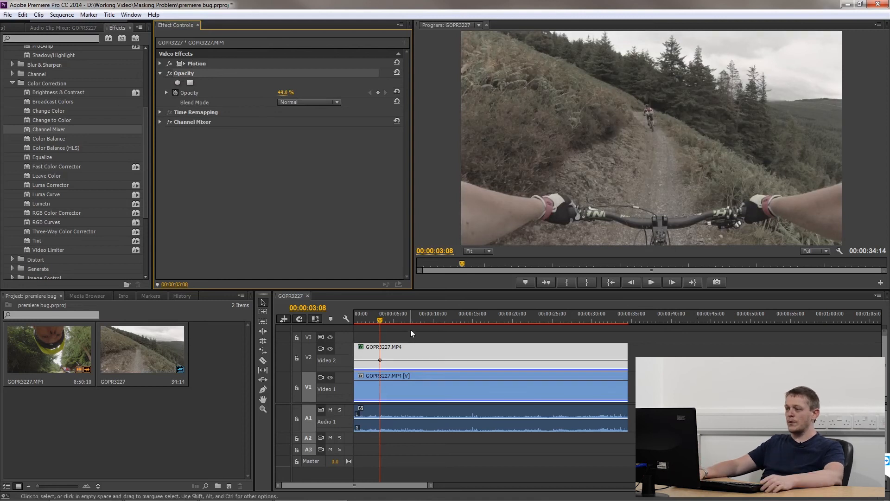
mouse_move(414, 320)
left_mouse_down()
mouse_move(438, 320)
mouse_move(424, 325)
left_mouse_up()
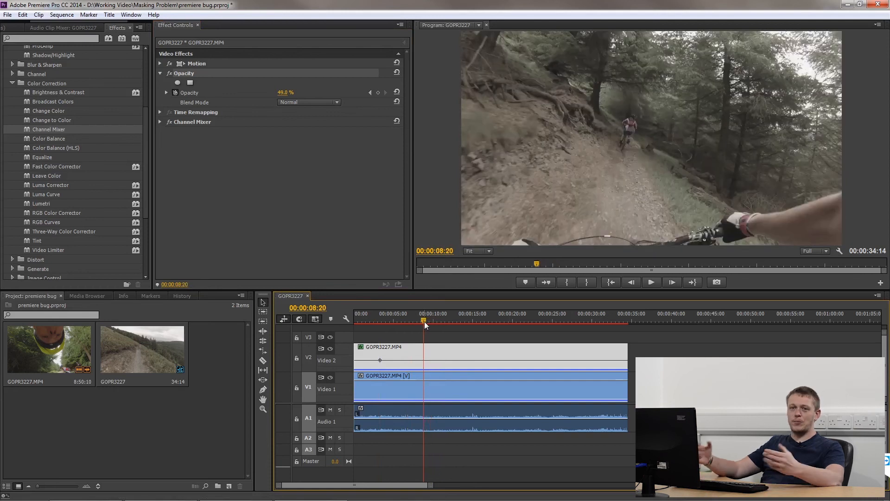